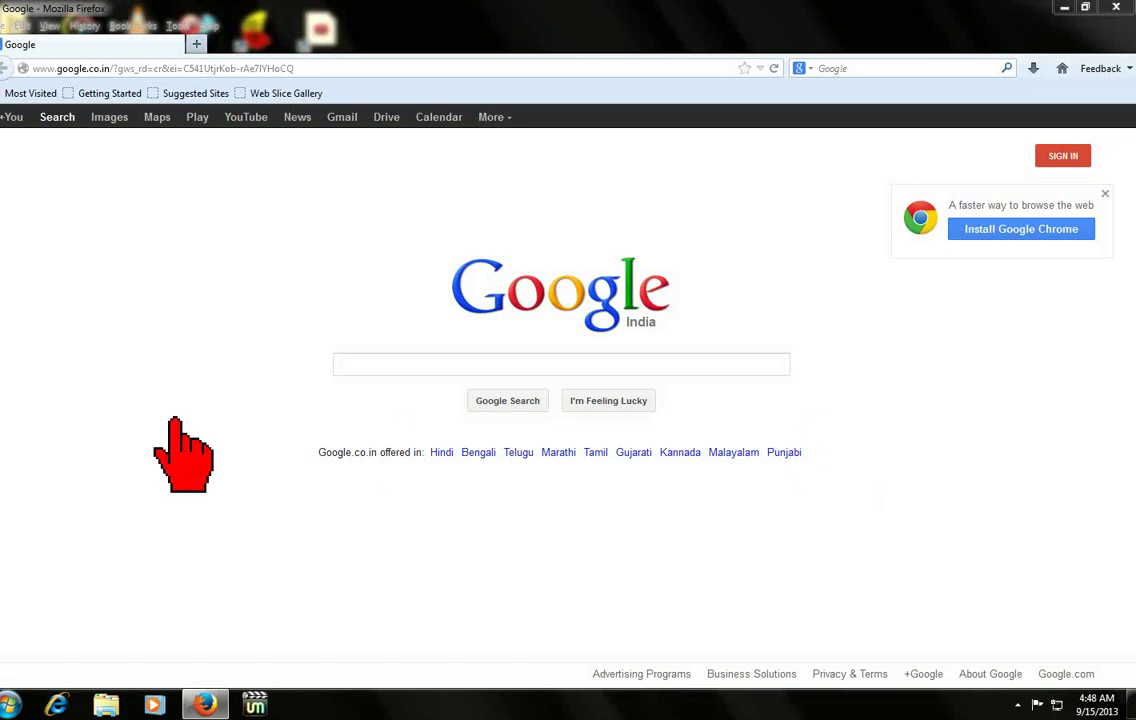
# Show the menu bar, type and erase test text in the address bar, then open a new top-sites tab.
pyautogui.press('alt')
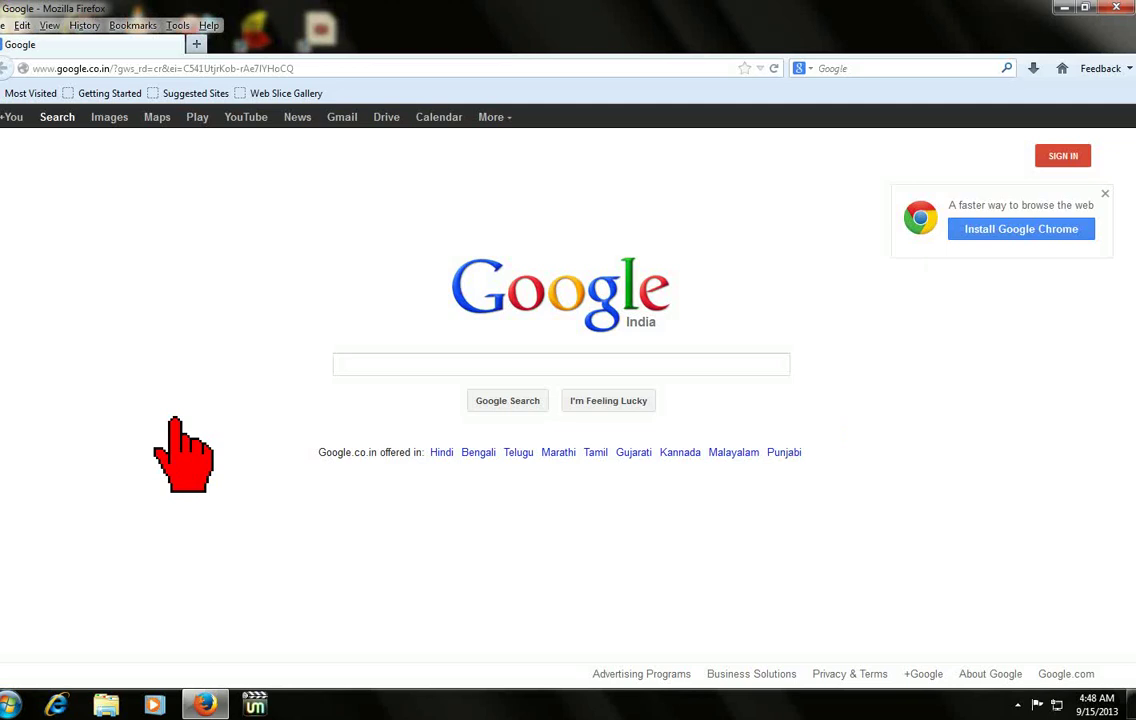
pyautogui.hotkey('ctrl', 'l')
pyautogui.write('ddddd')
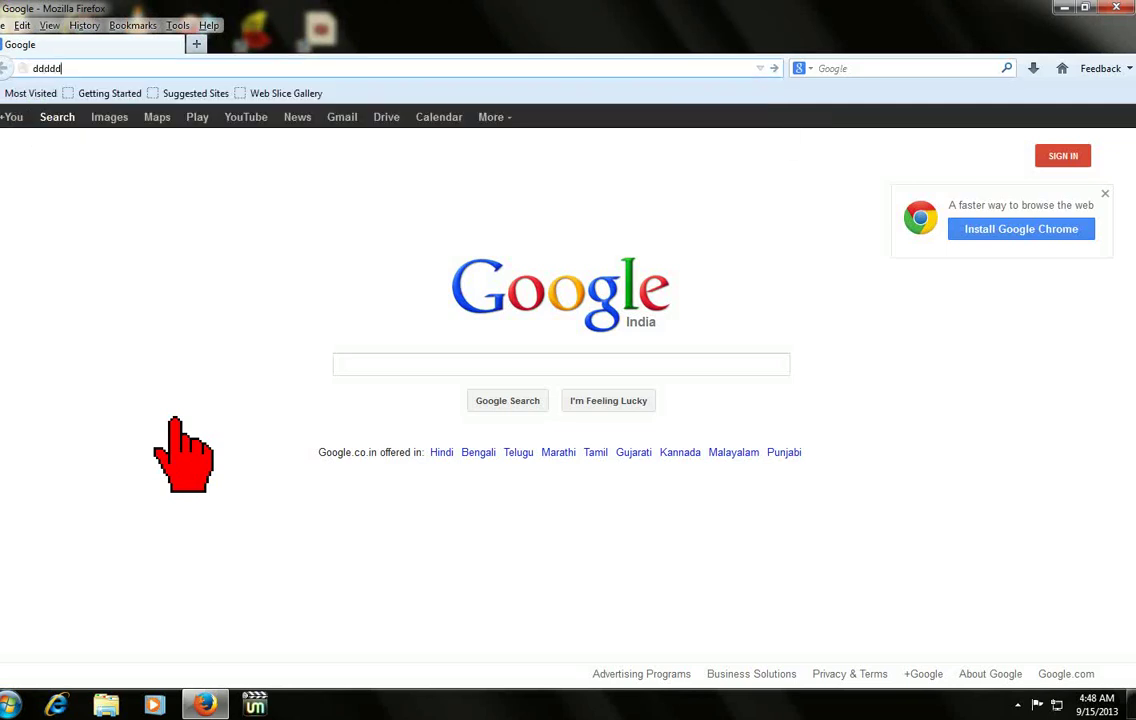
pyautogui.press('BackSpace')
pyautogui.press('BackSpace')
pyautogui.press('BackSpace')
pyautogui.press('BackSpace')
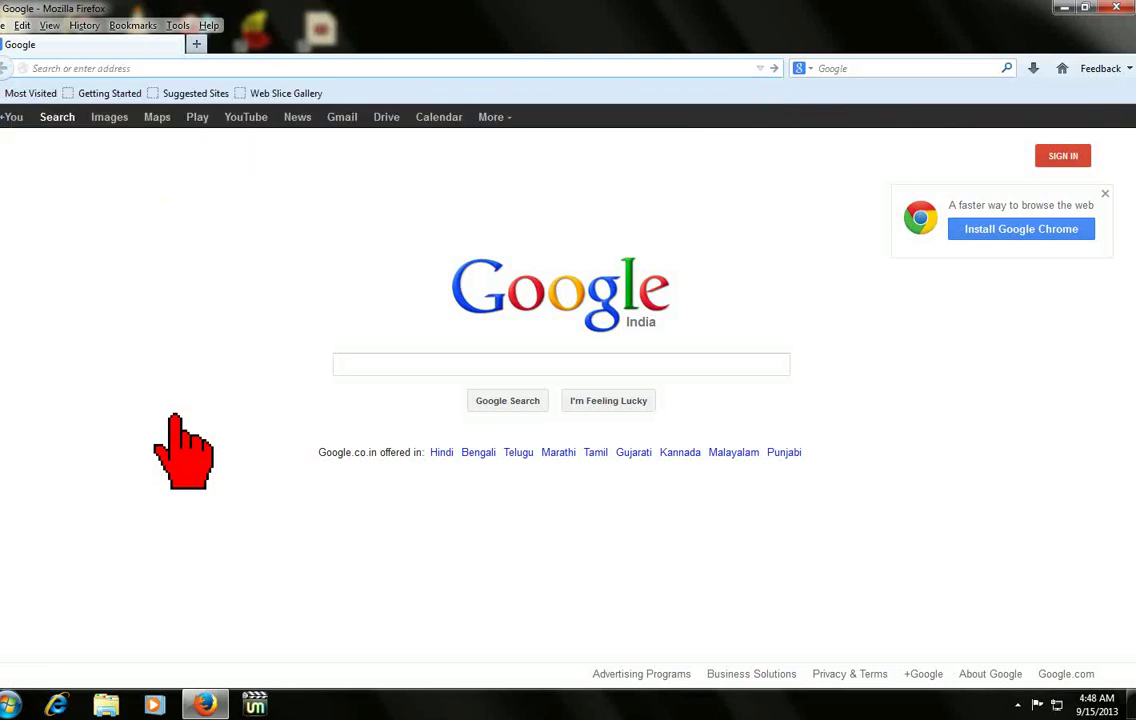
pyautogui.click(175, 415)
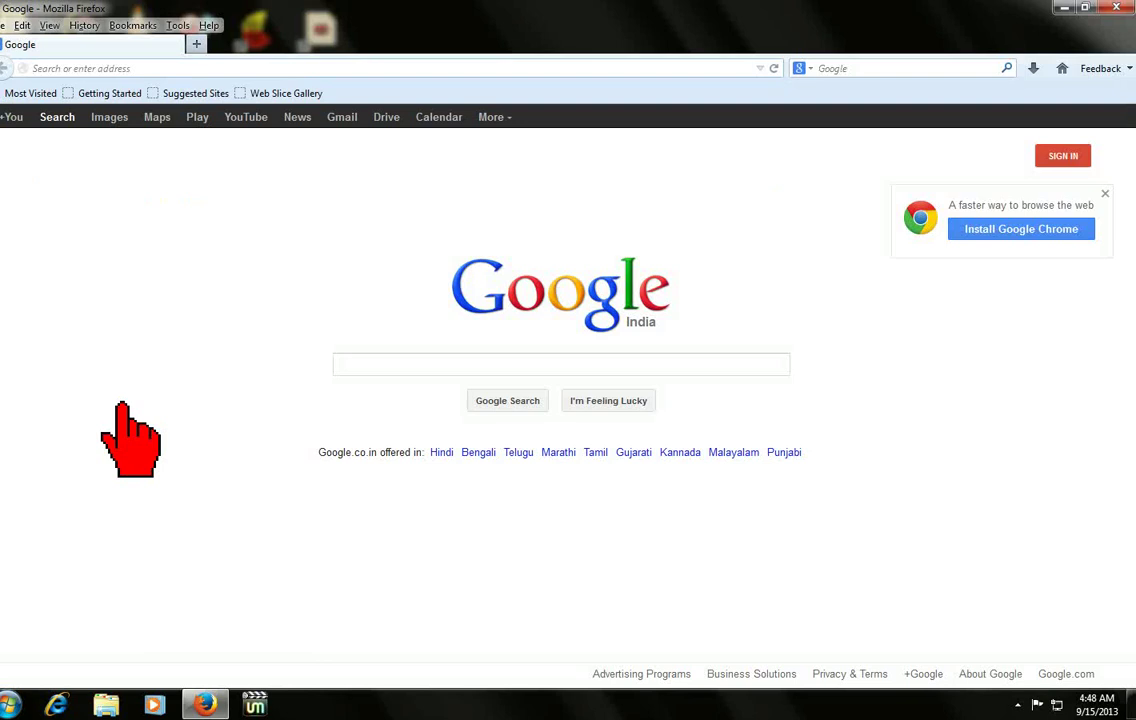
pyautogui.hotkey('ctrl', 't')
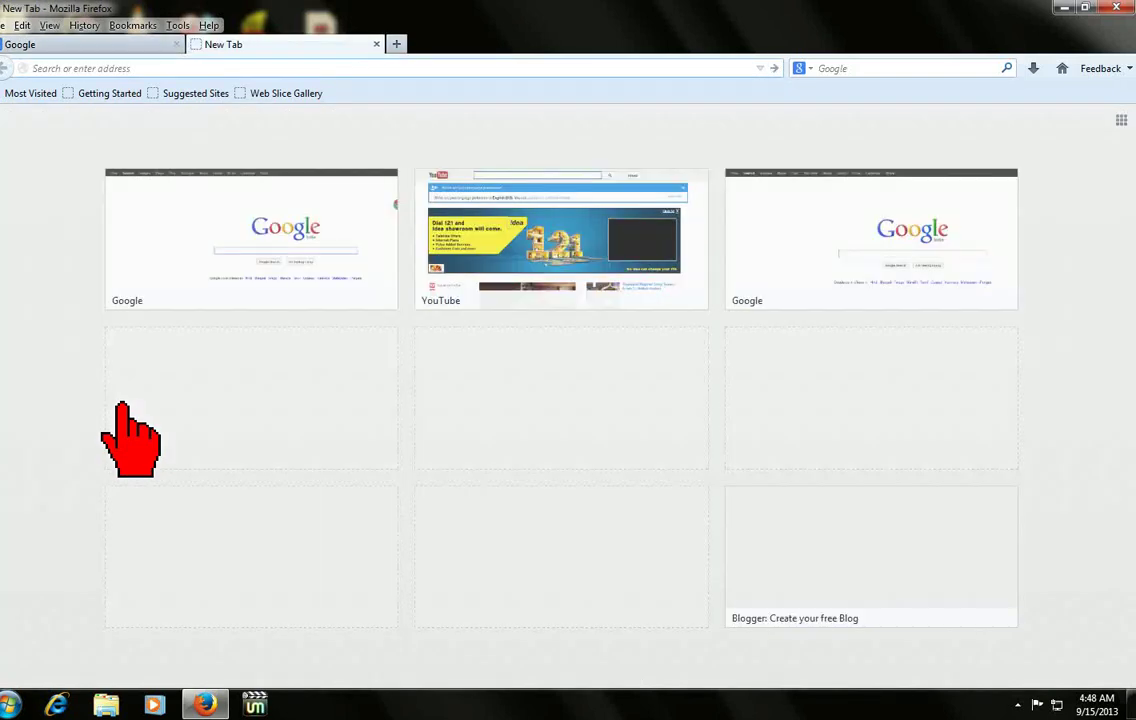
# Switch from the New Tab back to the Google tab and start a search query.
pyautogui.hotkey('ctrl', 'Tab')
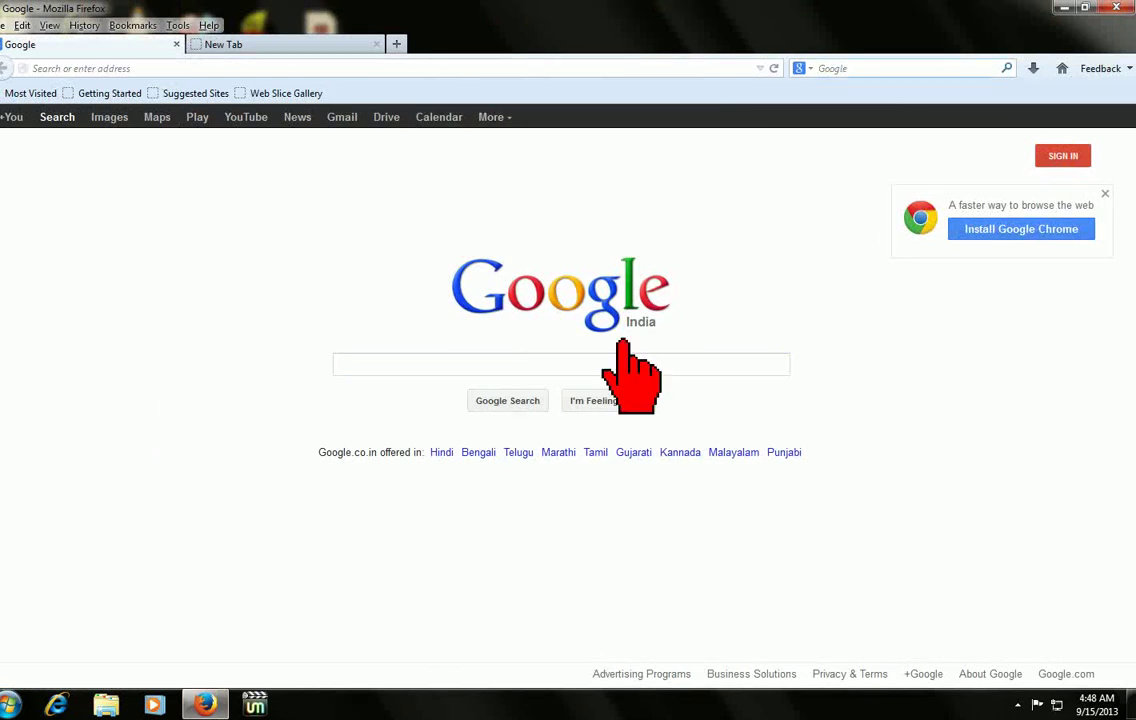
pyautogui.click(841, 68)
pyautogui.write('ddddd')
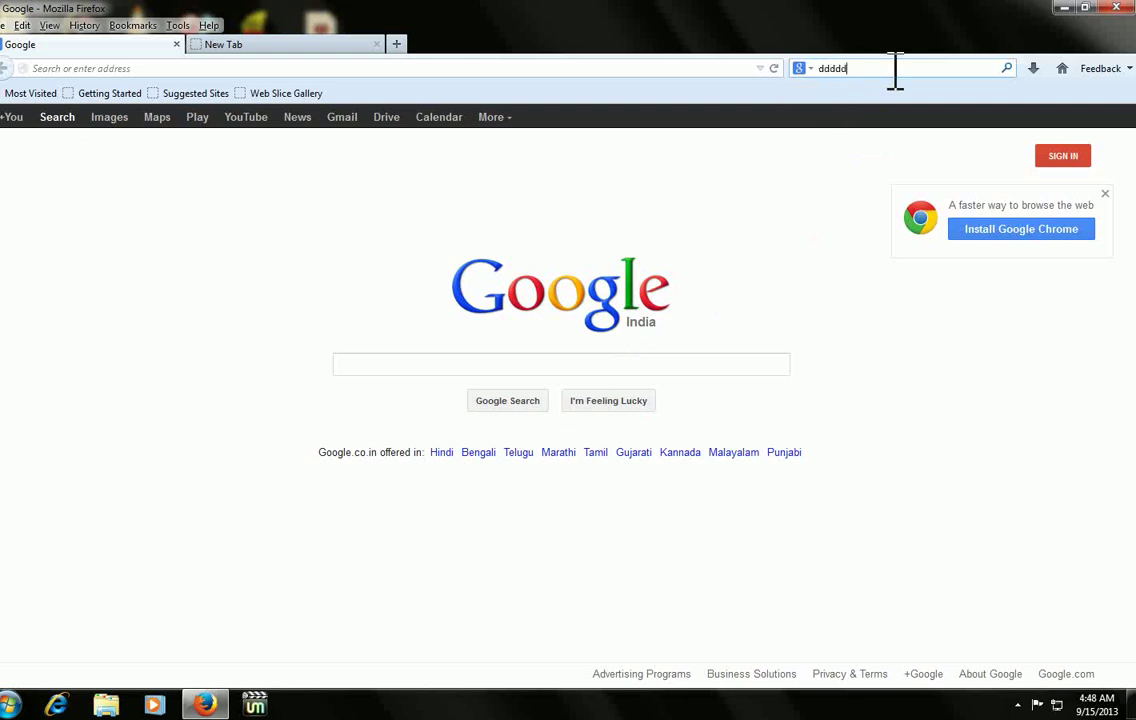
pyautogui.press('BackSpace')
pyautogui.press('BackSpace')
pyautogui.press('BackSpace')
pyautogui.press('BackSpace')
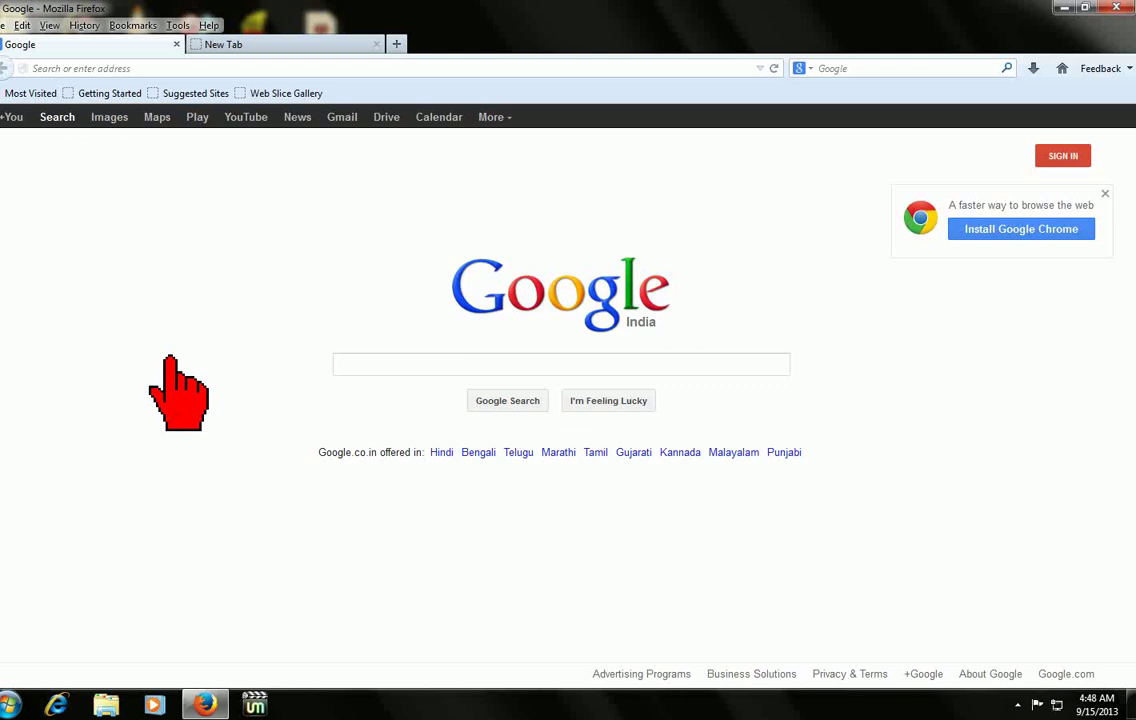
pyautogui.hotkey('ctrl', 'Tab')
pyautogui.hotkey('ctrl', 'Tab')
pyautogui.hotkey('ctrl', 'Tab')
pyautogui.hotkey('ctrl', 'Tab')
pyautogui.hotkey('ctrl', 'Tab')
pyautogui.hotkey('ctrl', 'Tab')
pyautogui.hotkey('ctrl', 'Tab')
pyautogui.hotkey('ctrl', 'Tab')
pyautogui.hotkey('ctrl', 'h')
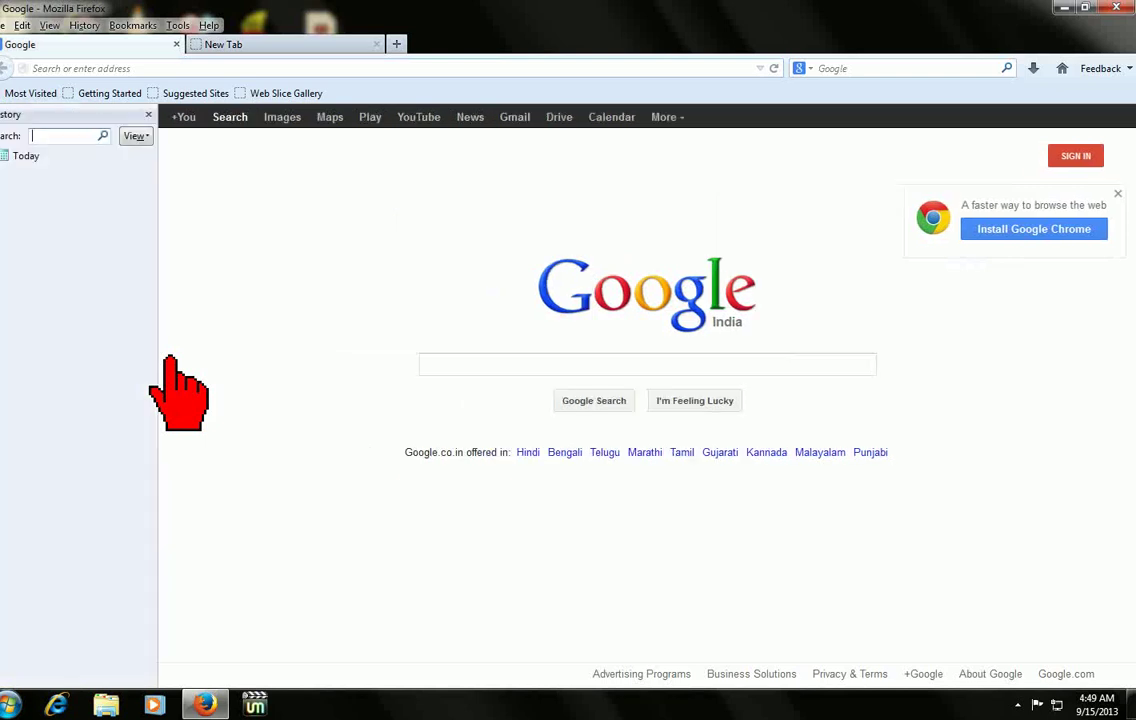
pyautogui.hotkey('ctrl', 'h')
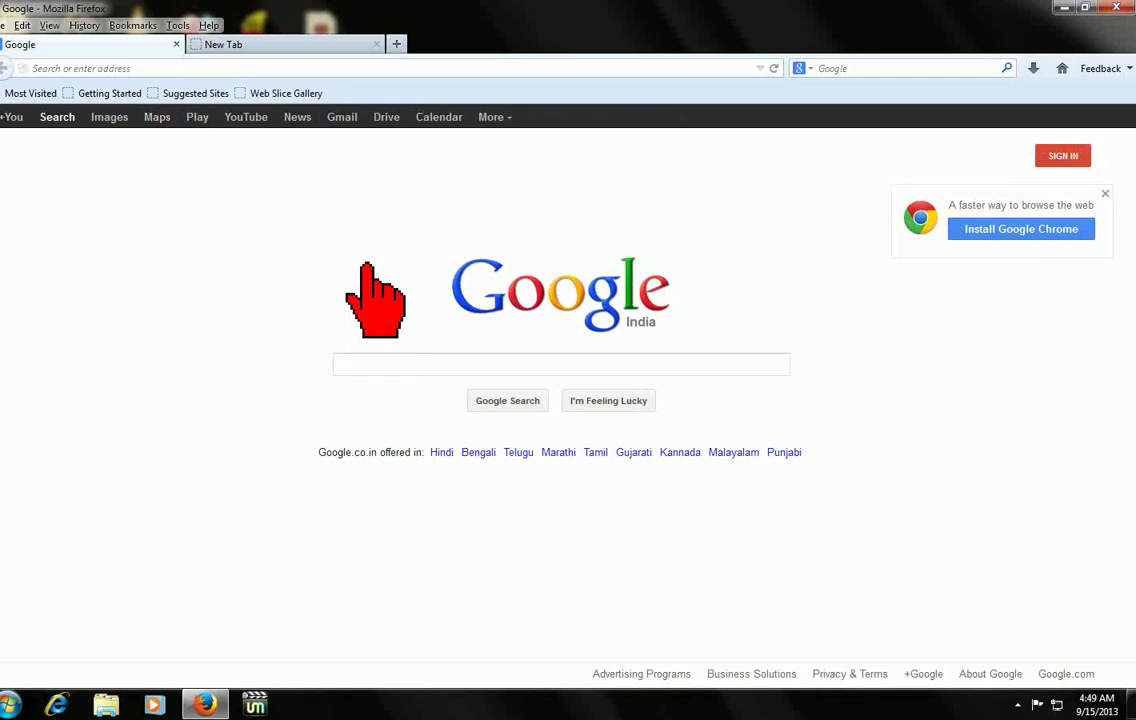
pyautogui.hotkey('ctrl', 'shift', 'h')
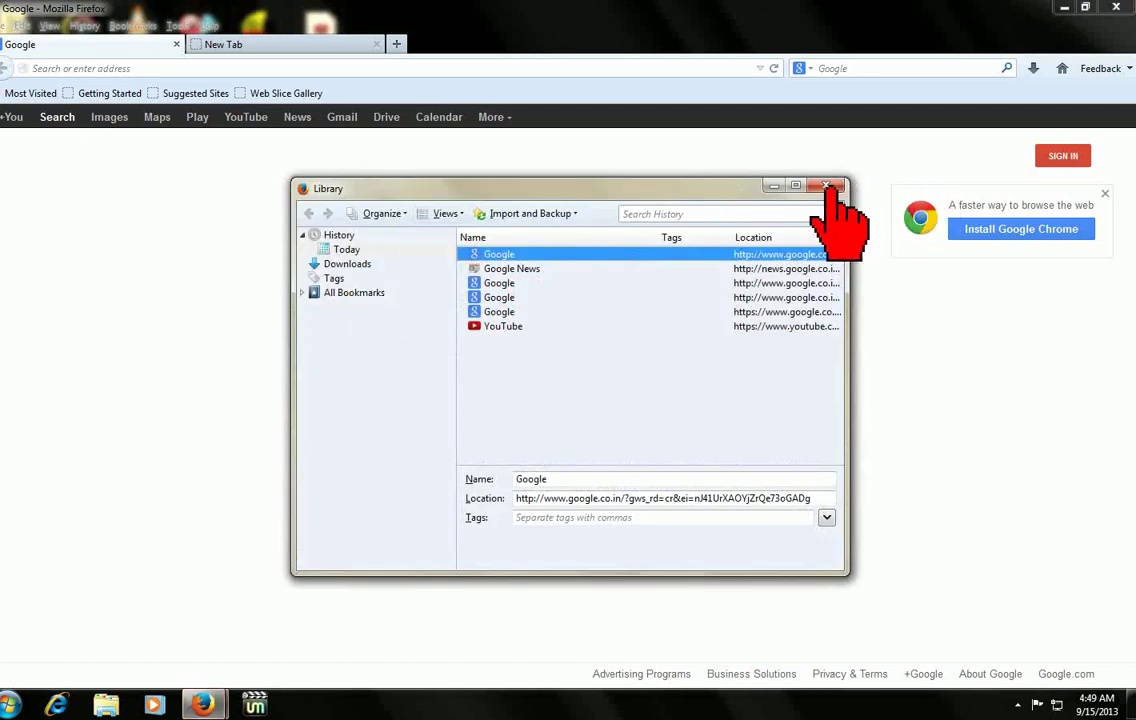
pyautogui.click(831, 188)
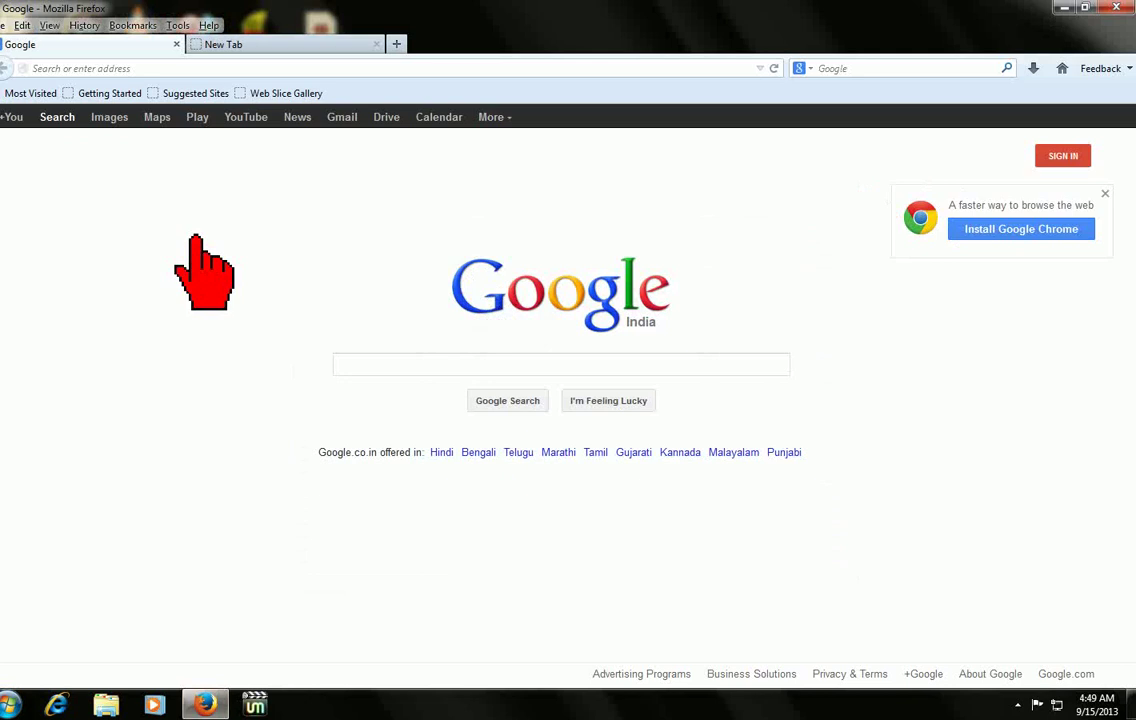
pyautogui.hotkey('ctrl', 'shift', 'Delete')
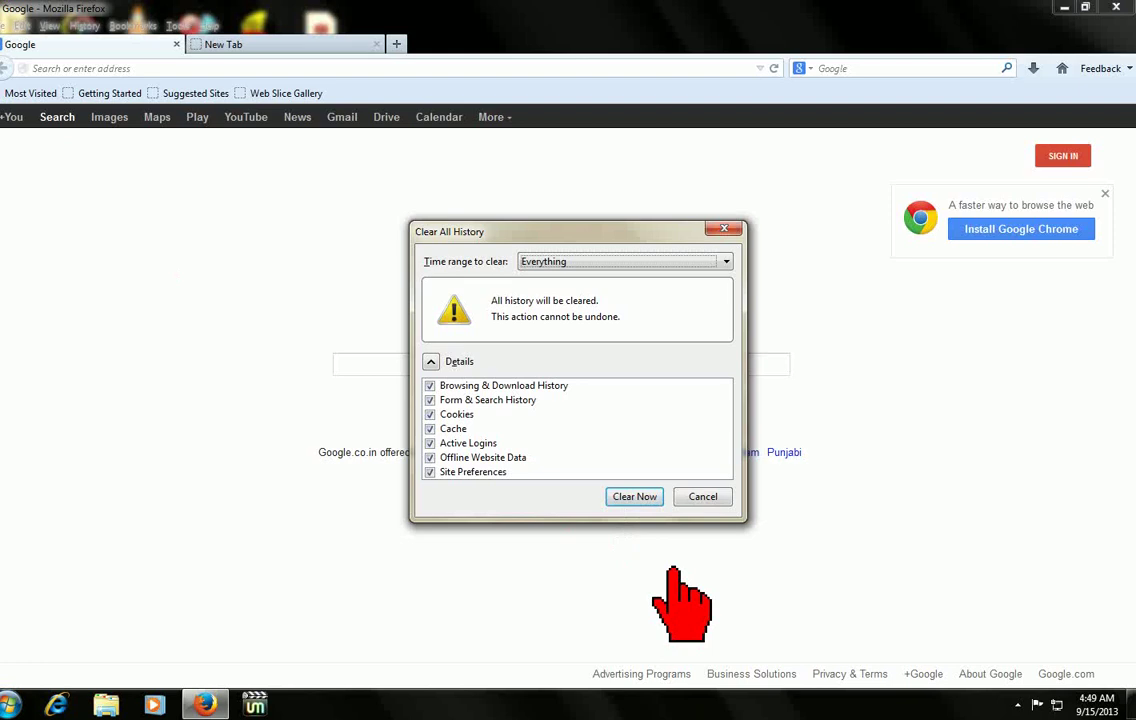
# Clear all browsing history for Everything, then bookmark the Google page with Ctrl+D.
pyautogui.click(638, 497)
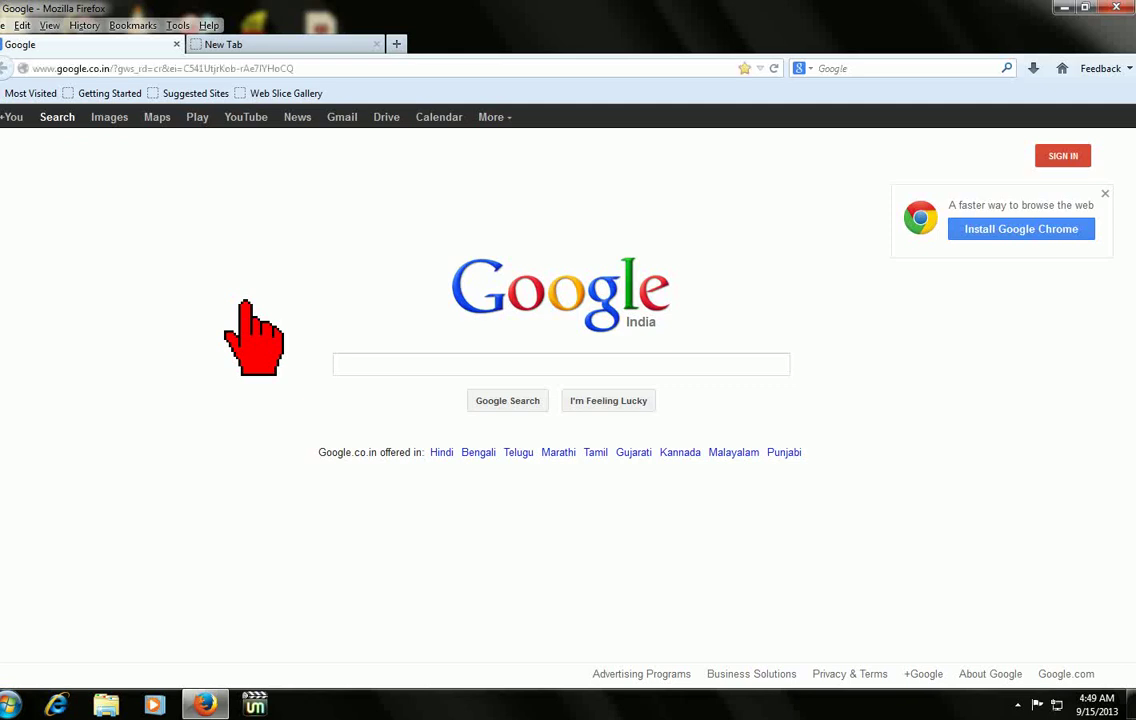
pyautogui.hotkey('ctrl', 'd')
# Confirm the Google bookmark, then start a page save with Ctrl+S and cancel it.
pyautogui.press('Return')
pyautogui.hotkey('ctrl', 's')
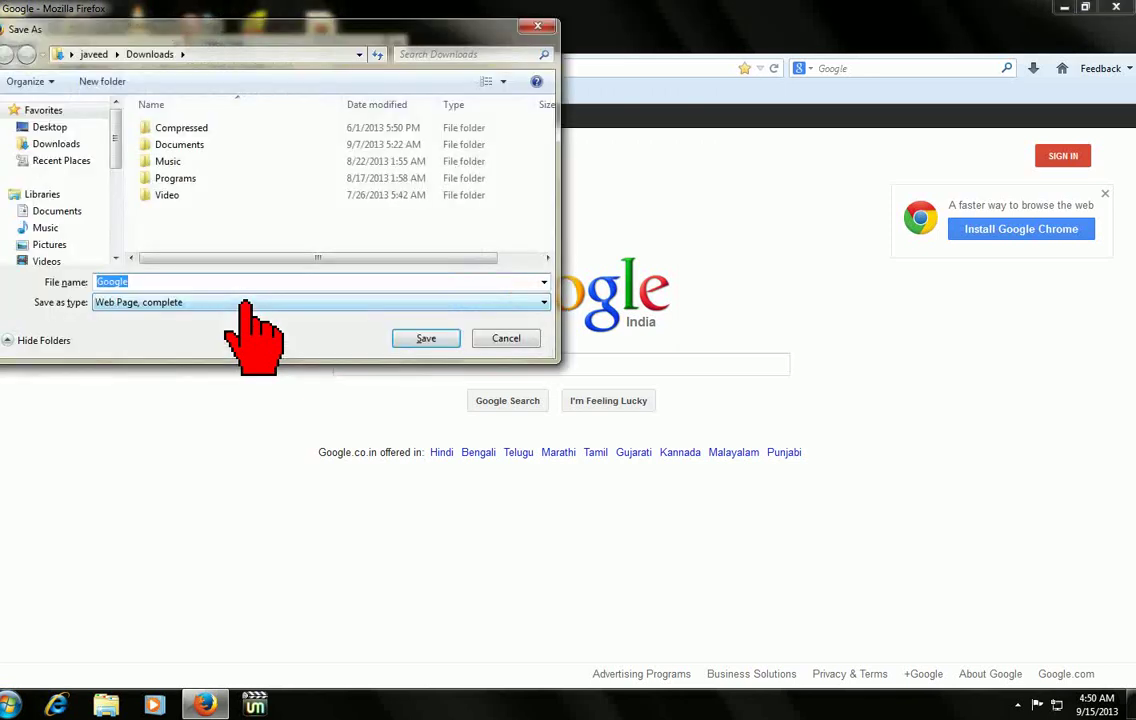
pyautogui.press('Return')
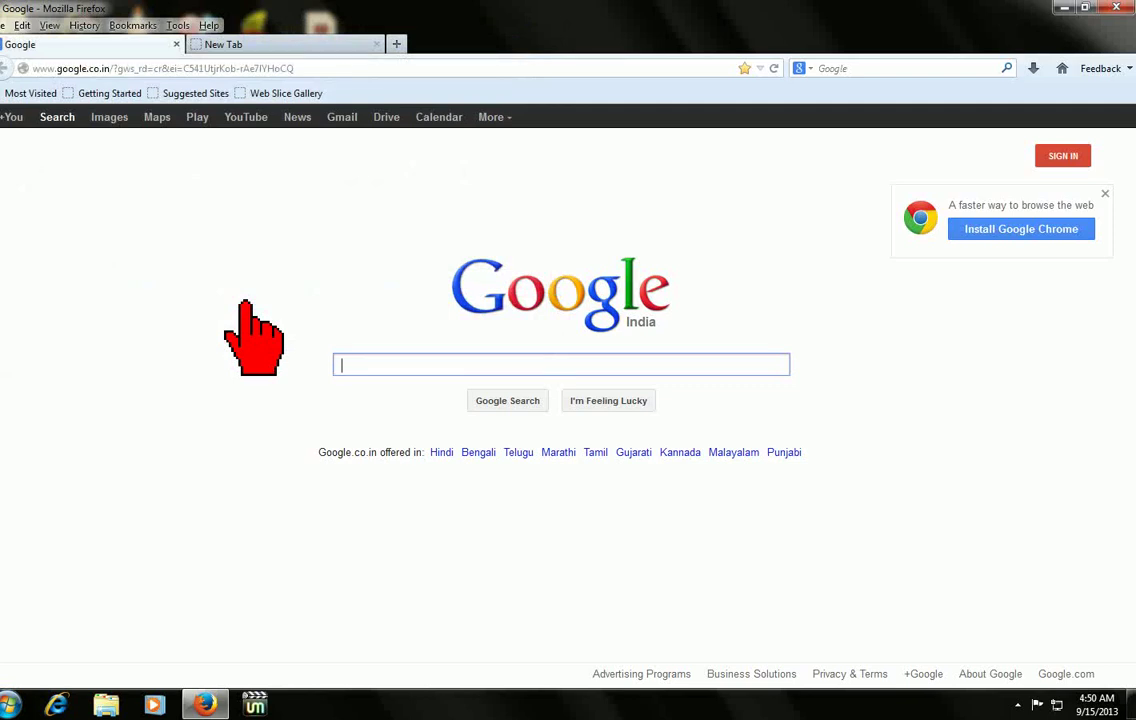
# Select all and deselect, test find-in-page with 'dddddd', then open YouTube in a new tab.
pyautogui.hotkey('ctrl', 'a')
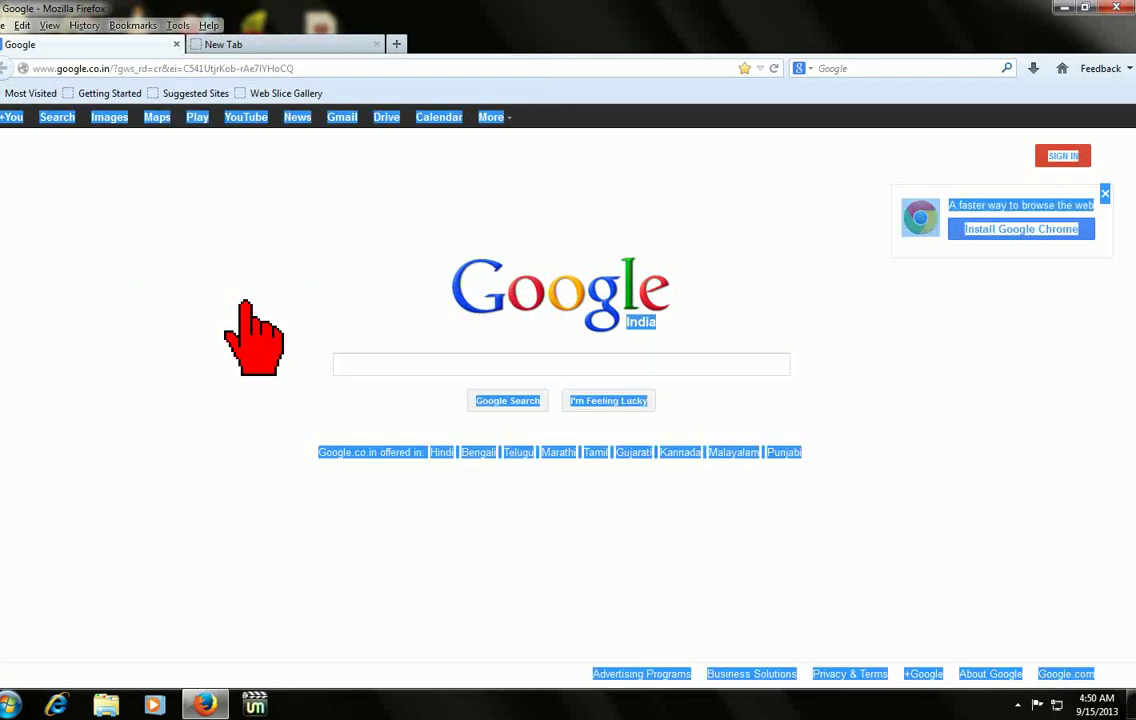
pyautogui.click(148, 323)
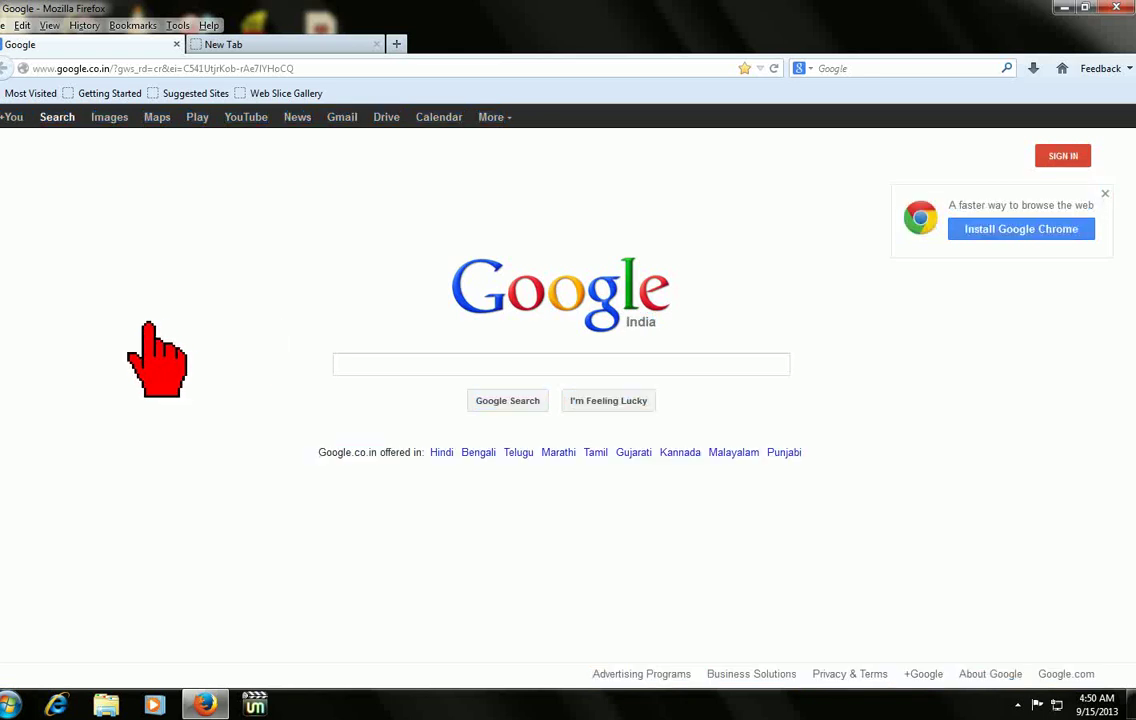
pyautogui.hotkey('ctrl', 'f')
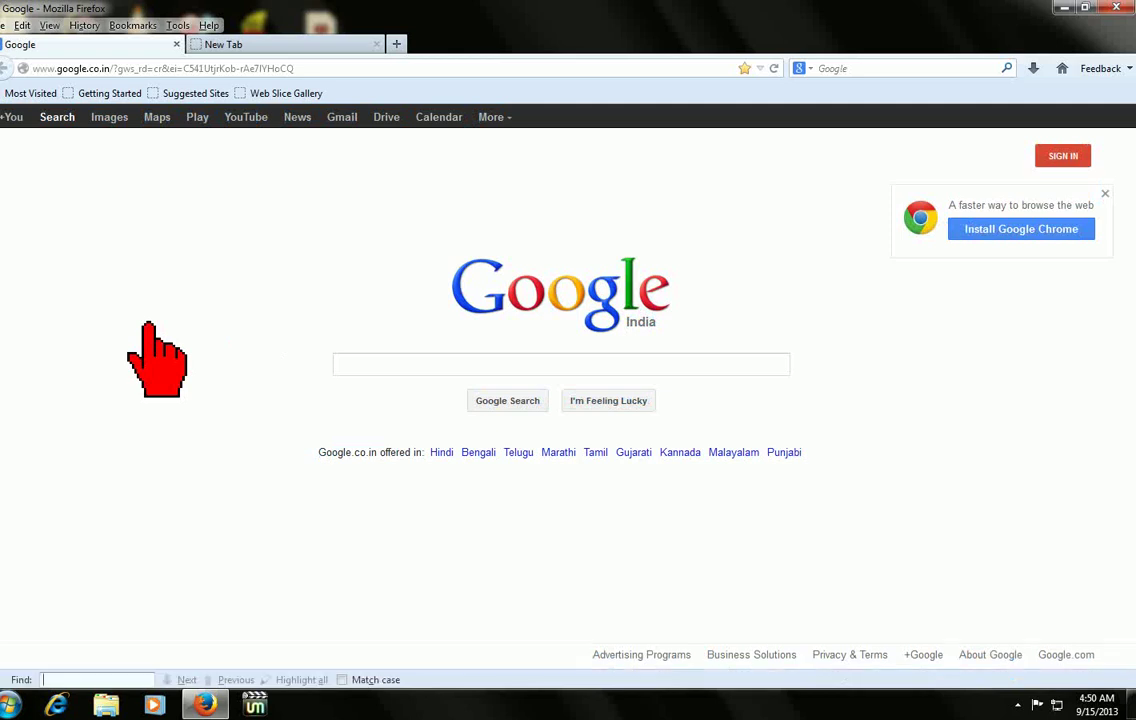
pyautogui.write('dddddd')
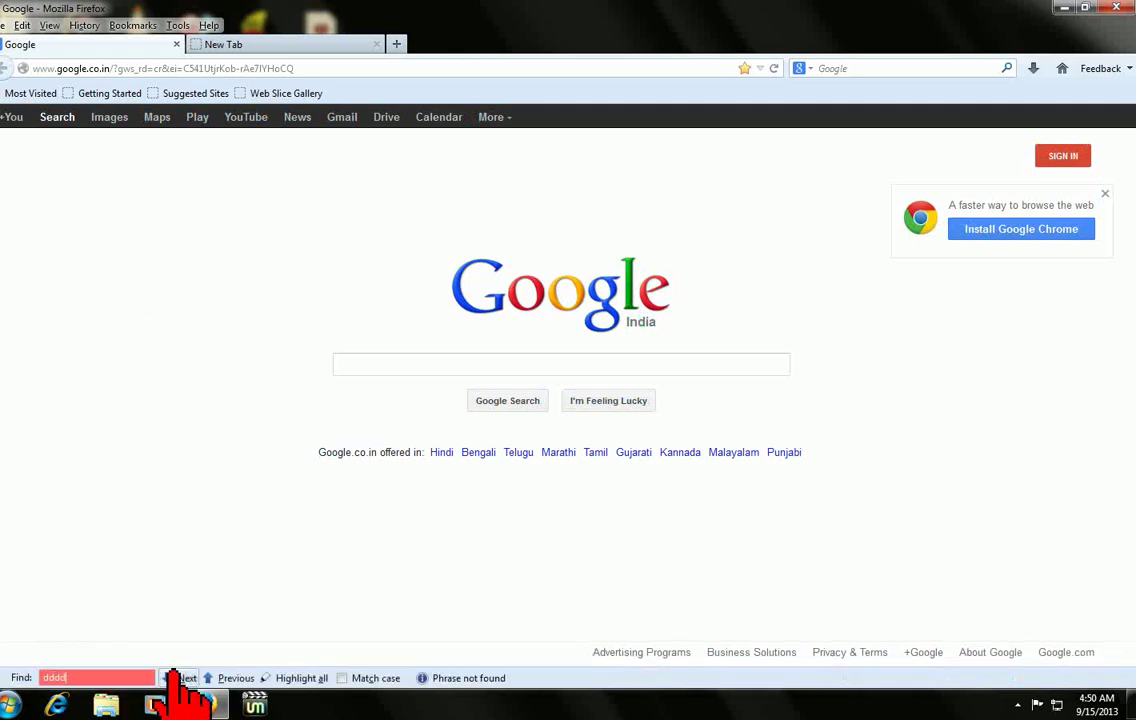
pyautogui.press('BackSpace')
pyautogui.press('BackSpace')
pyautogui.press('BackSpace')
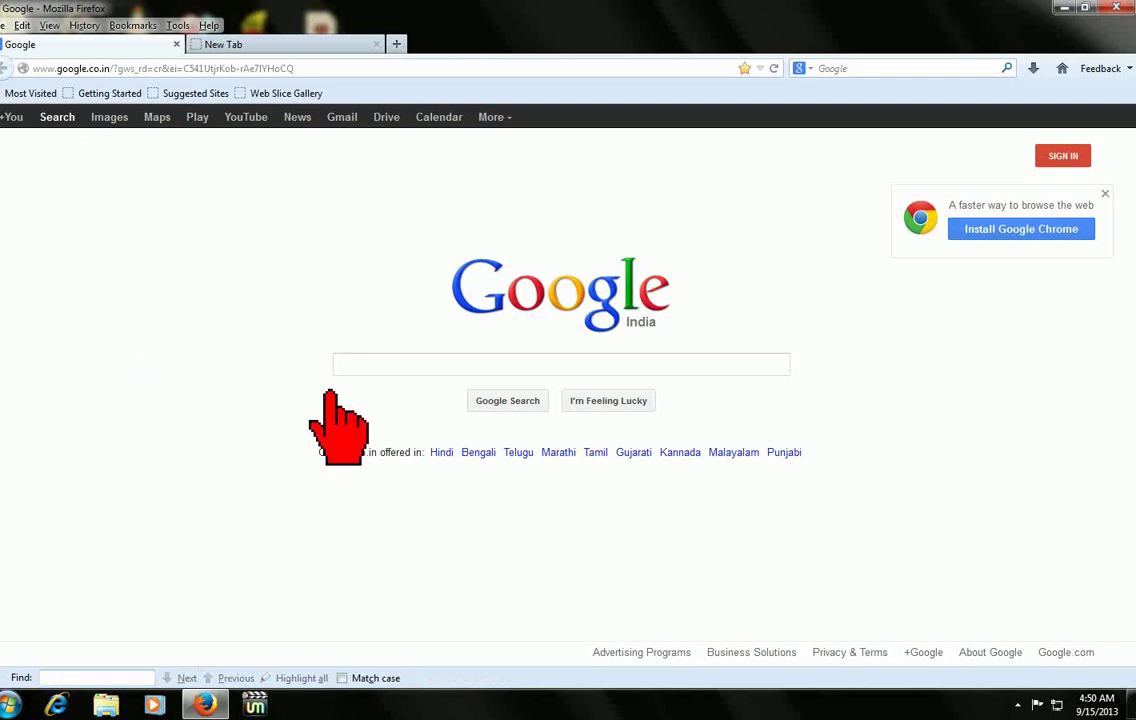
pyautogui.rightClick(252, 125)
pyautogui.click(288, 137)
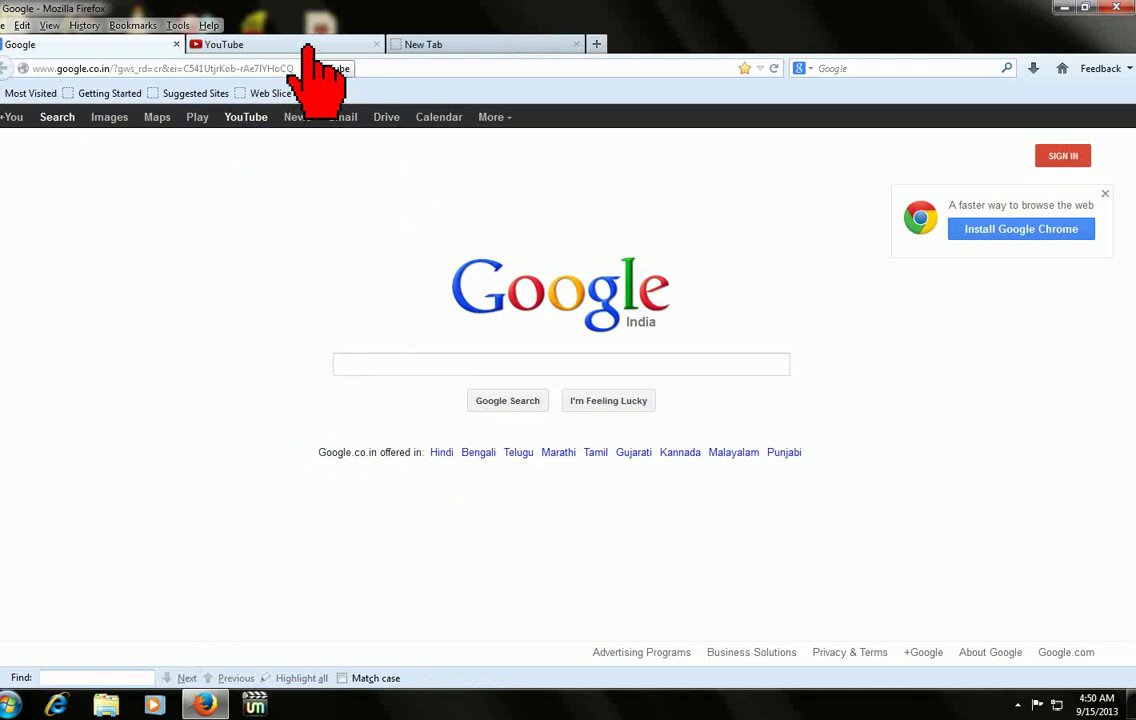
# Switch to the YouTube tab, scroll down and back up, then close it.
pyautogui.click(306, 48)
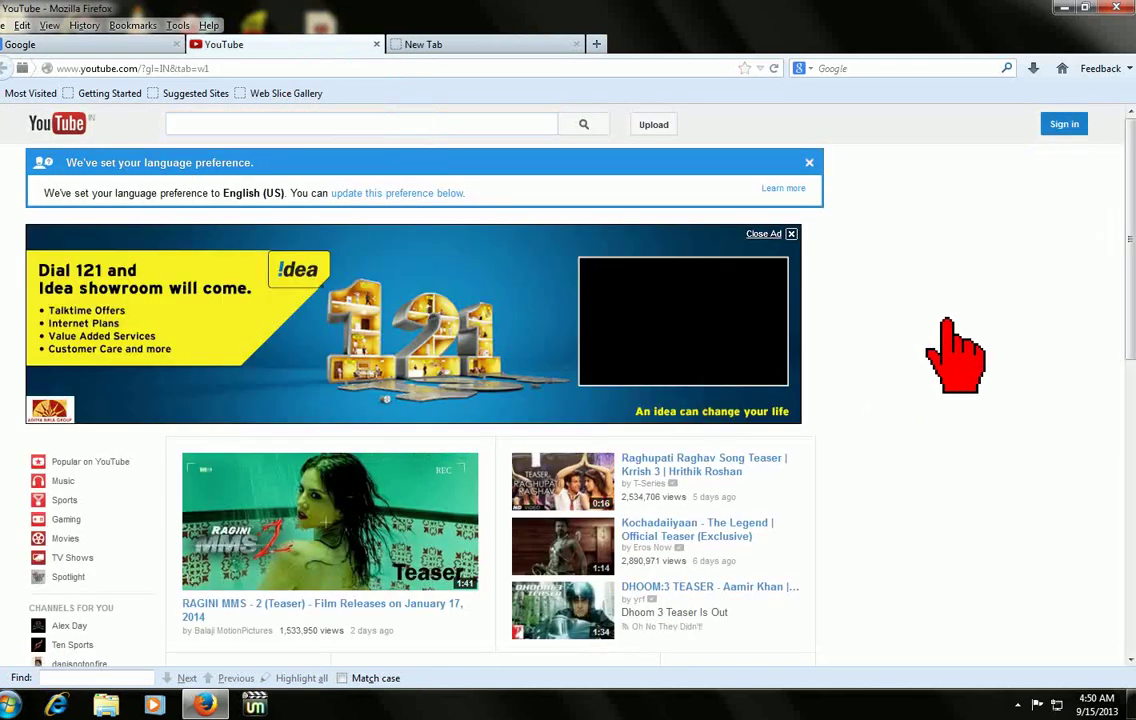
pyautogui.scroll(-10, 955, 355)
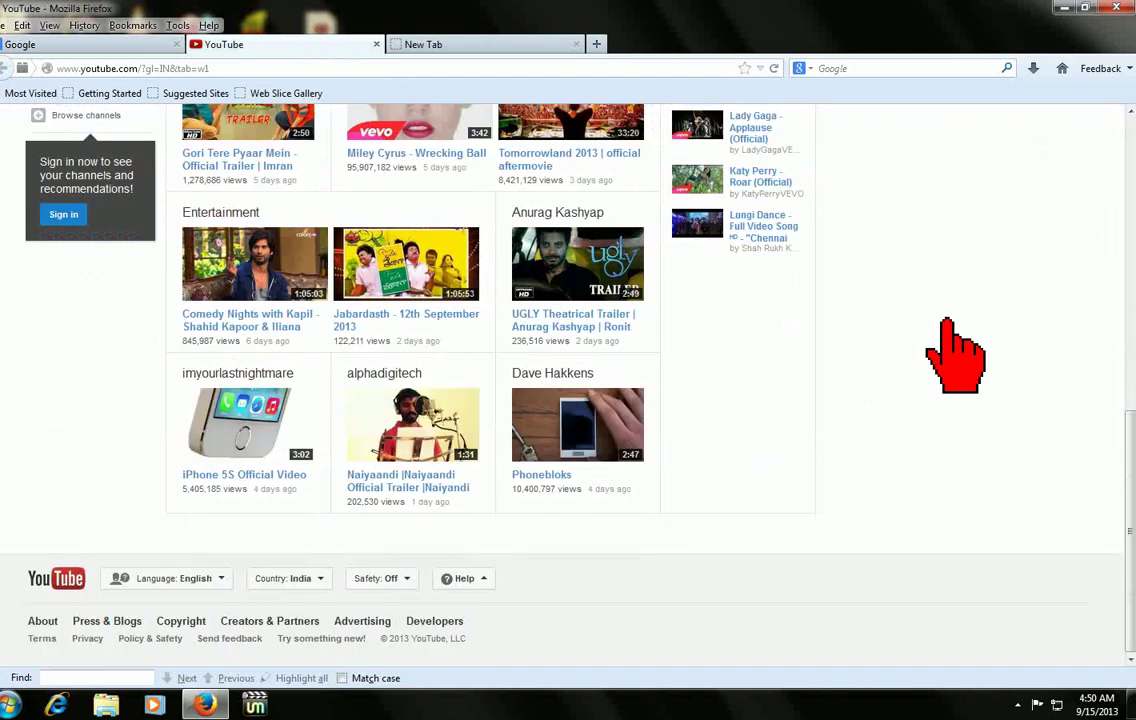
pyautogui.scroll(10, 955, 355)
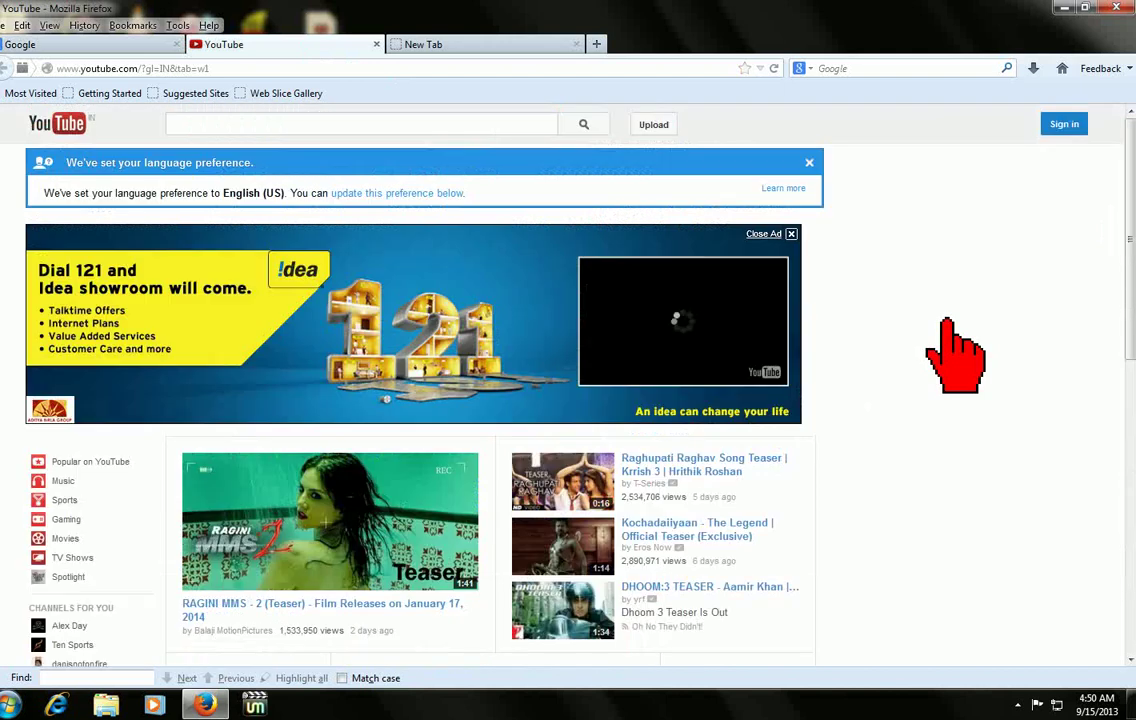
pyautogui.click(376, 44)
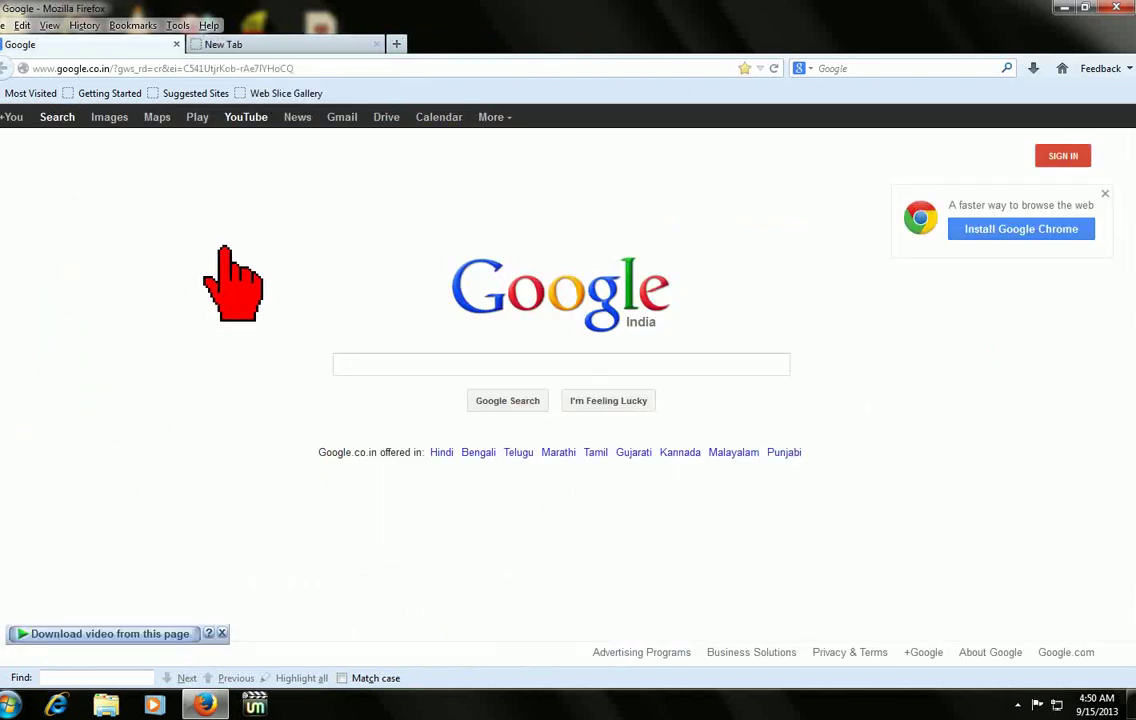
pyautogui.click(253, 118)
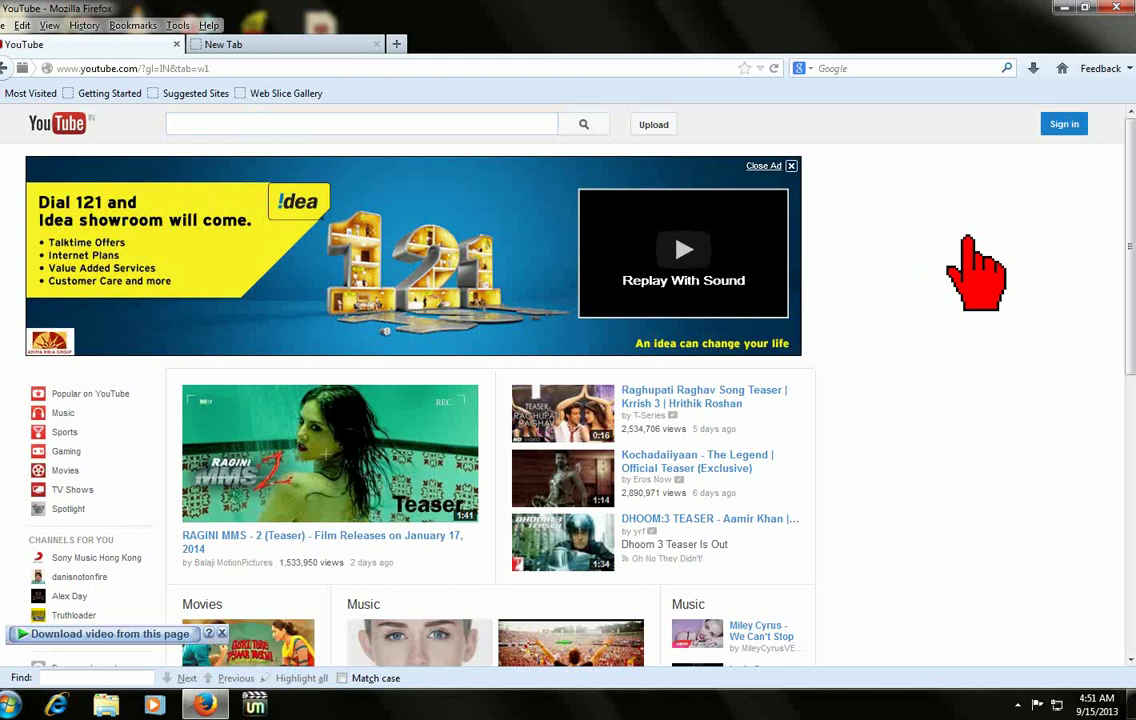
pyautogui.hotkey('alt', 'Left')
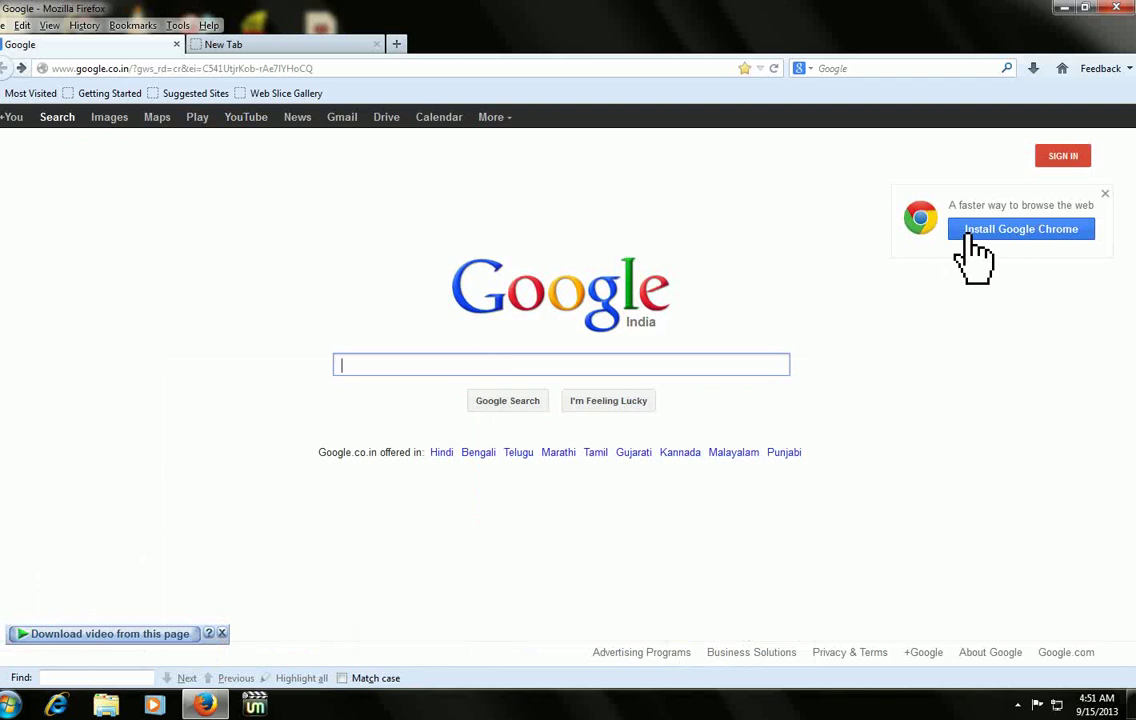
# Reload Google, close the New Tab with Ctrl+W, then close the Firefox window.
pyautogui.click(975, 250)
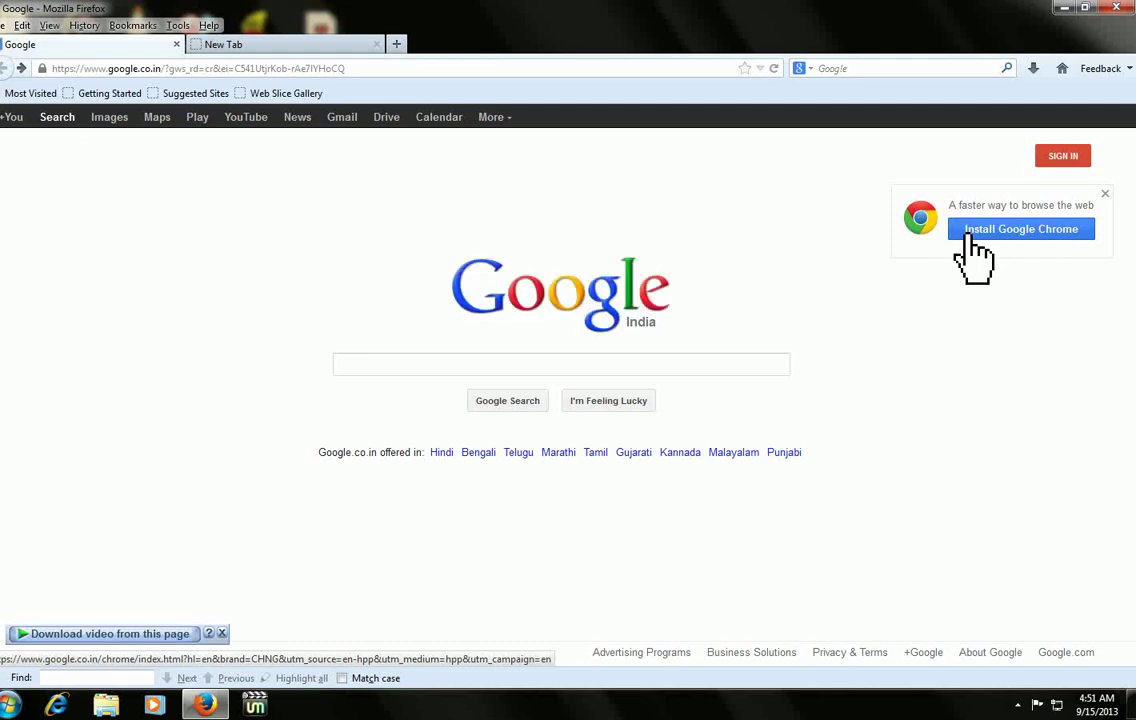
pyautogui.hotkey('ctrl', 'Tab')
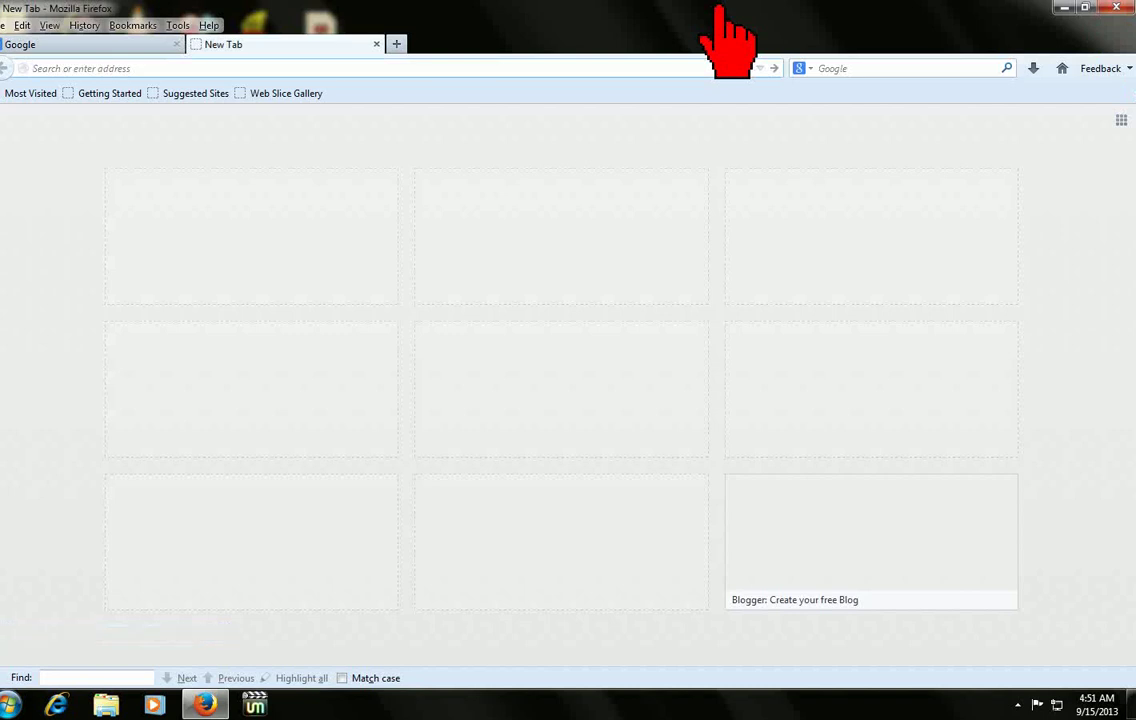
pyautogui.hotkey('ctrl', 'w')
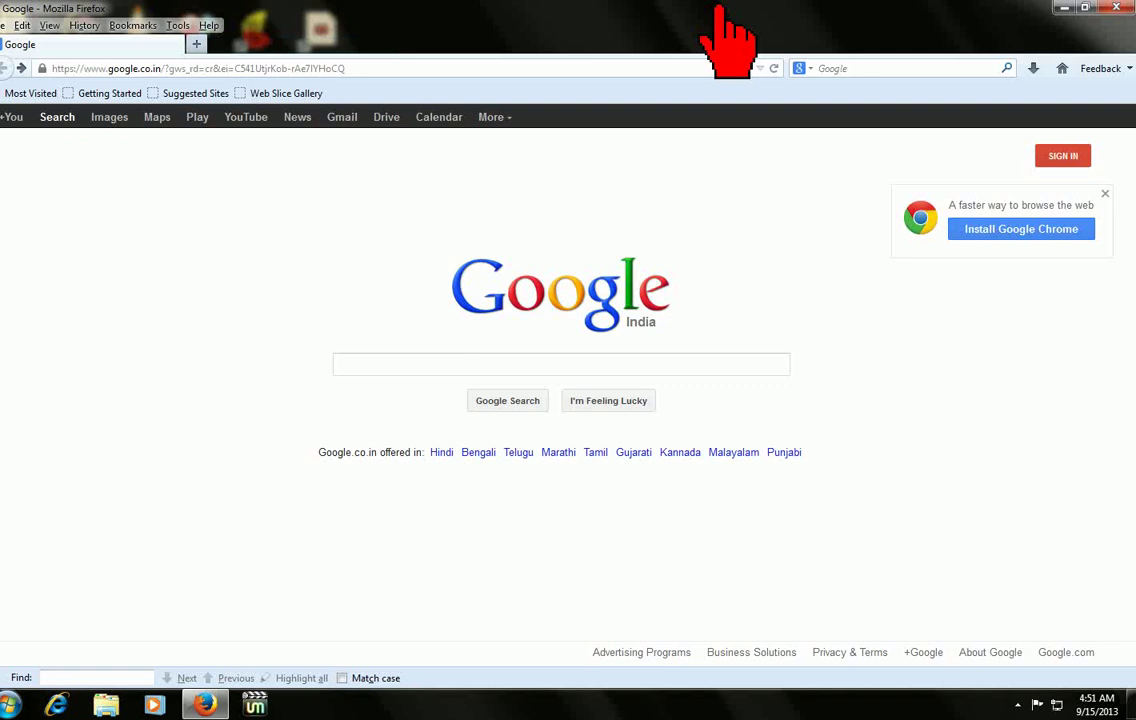
pyautogui.press('super+d')
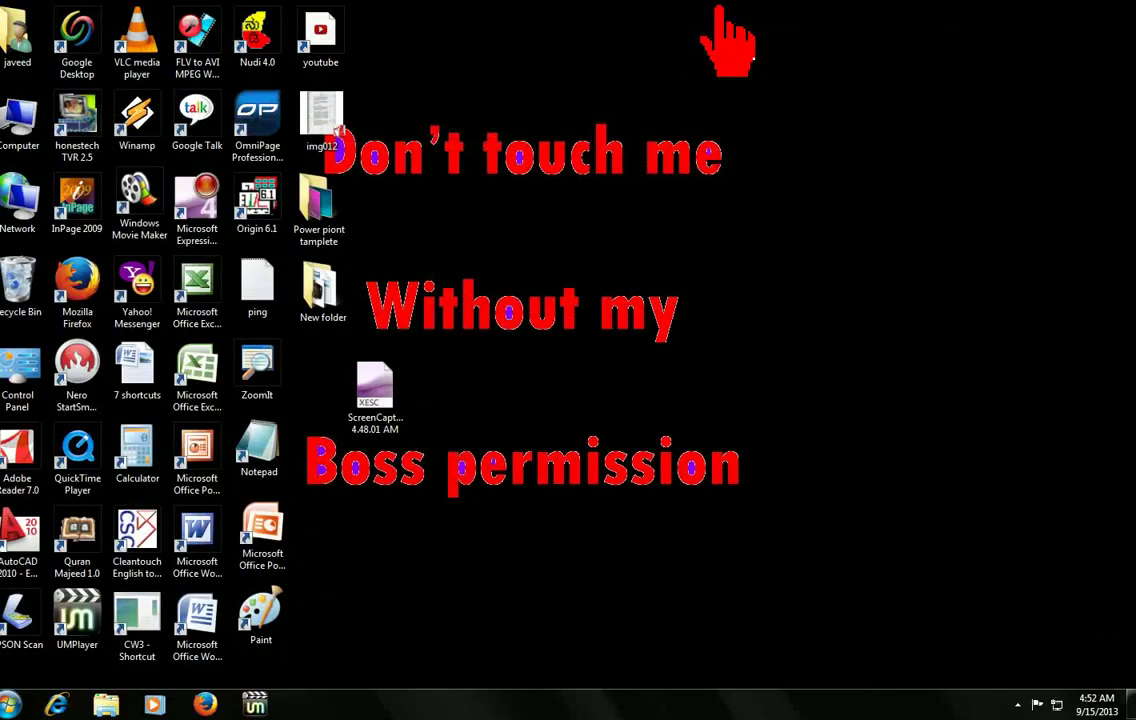